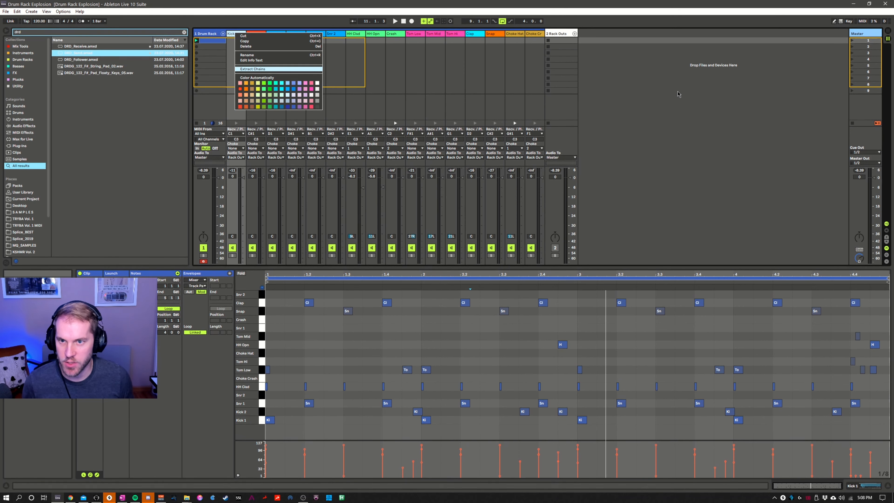
Step: Dismiss the chain options, fold the Drum Rack track's chains with its devices shown, and switch to Arrangement View
left_click(679, 94)
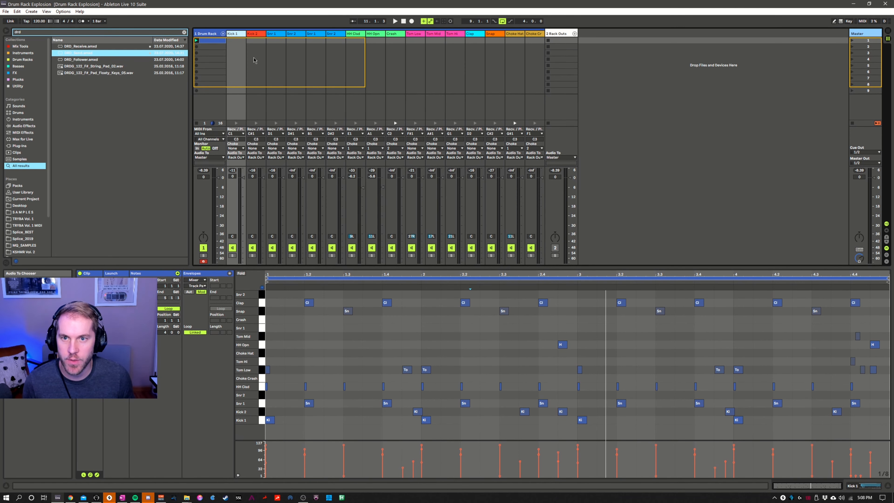
key("shift+Tab")
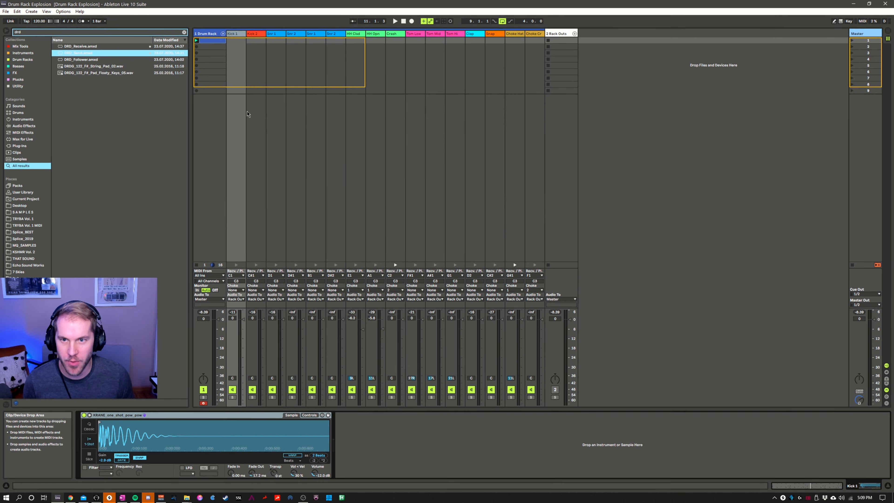
left_click(223, 33)
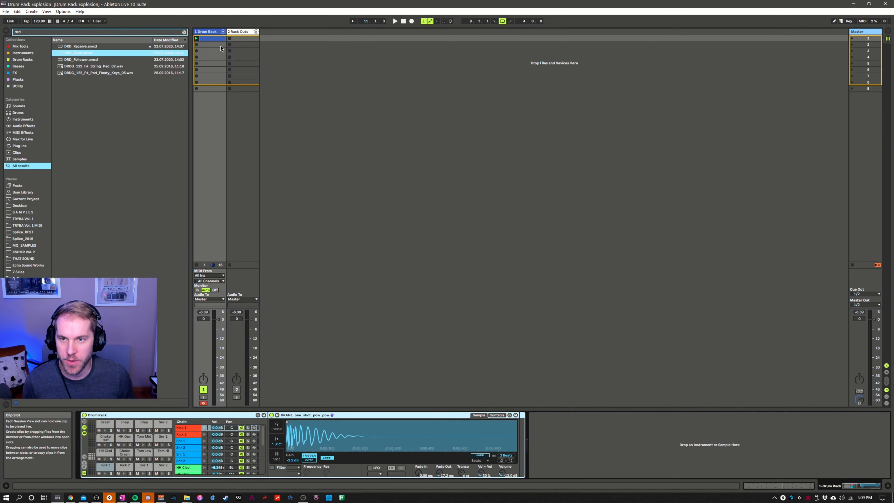
key("shift+Tab")
key("shift+Tab")
key("Tab")
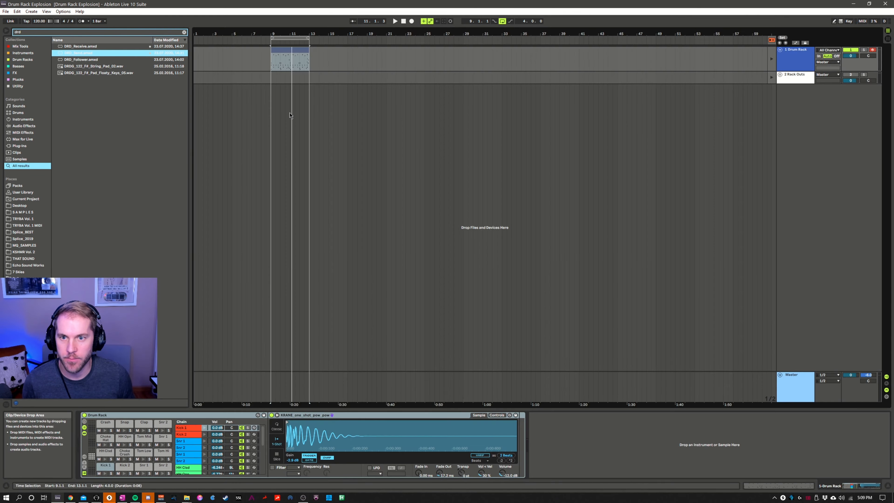
Step: Return the Drum Rack track's playback from the session clip to the arrangement
left_click(290, 117)
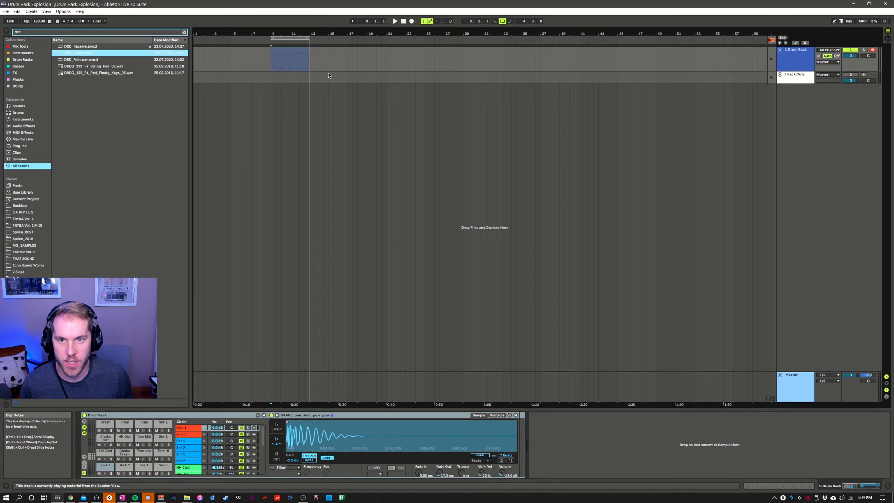
left_click(772, 40)
scroll(258, 72, "up", 5)
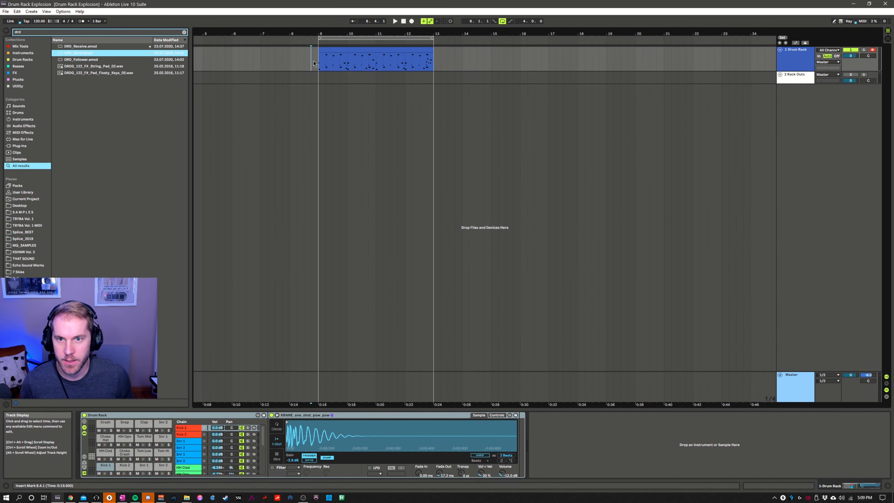
Step: Insert a MIDI track below Drum Rack and try extracting the Kick 1 pad with its notes onto it
key("ctrl+shift+t")
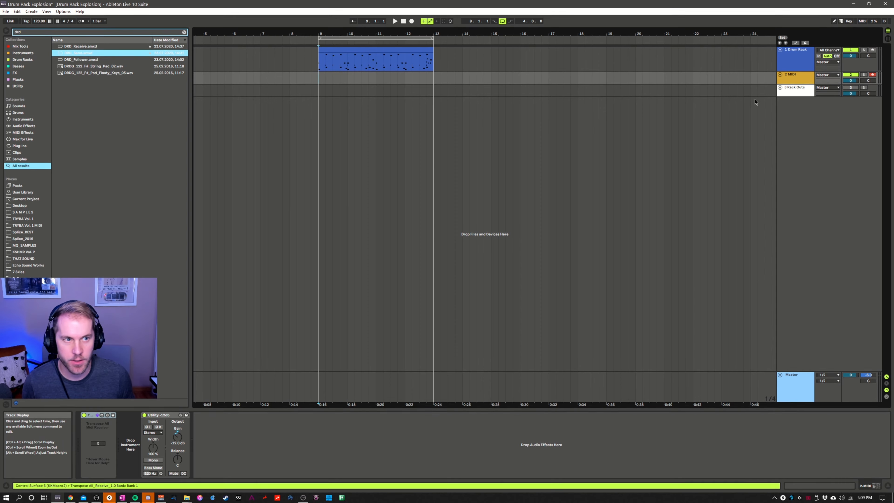
left_click(325, 59)
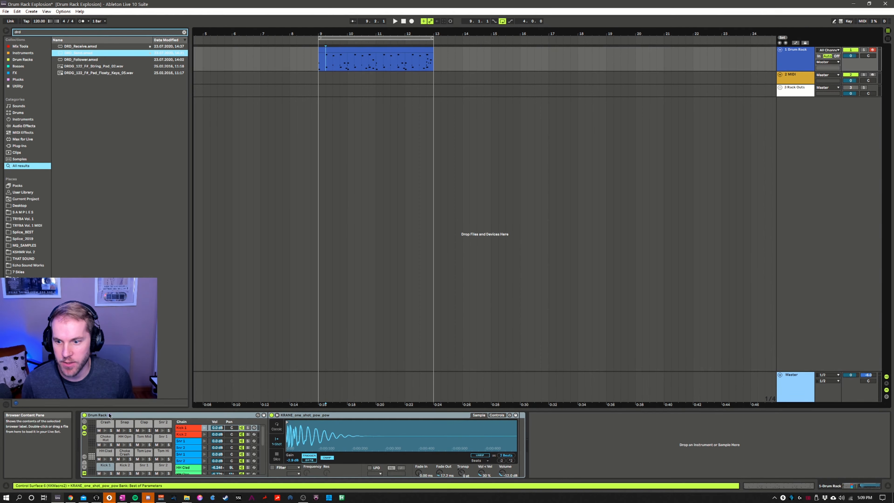
left_click(102, 467)
left_click_drag(323, 85, 322, 84)
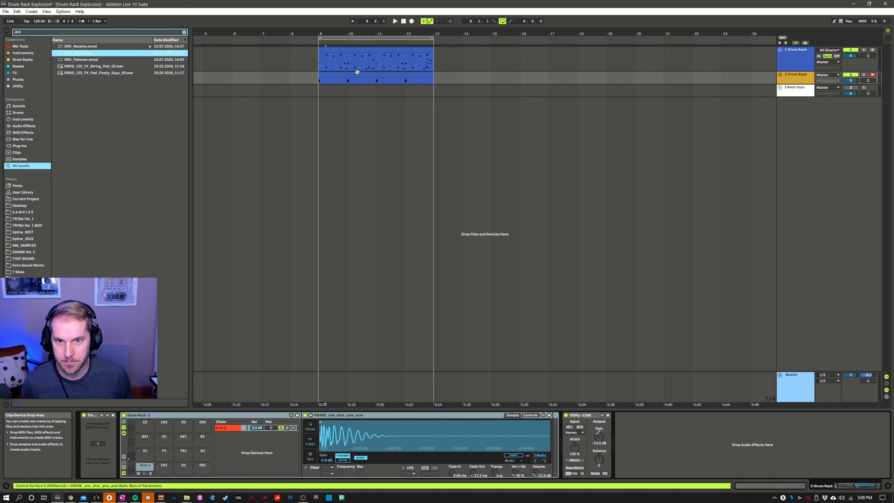
key("ctrl+z")
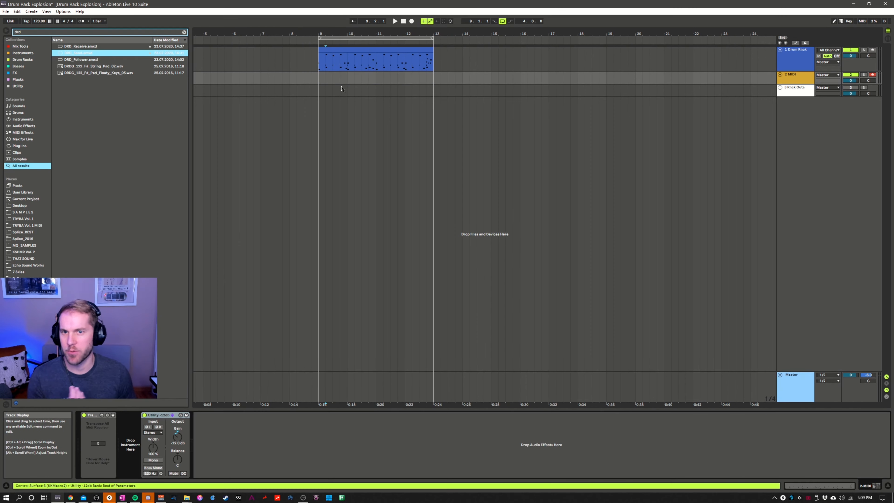
Step: Delete the empty MIDI track below the Drum Rack track
left_click(360, 51)
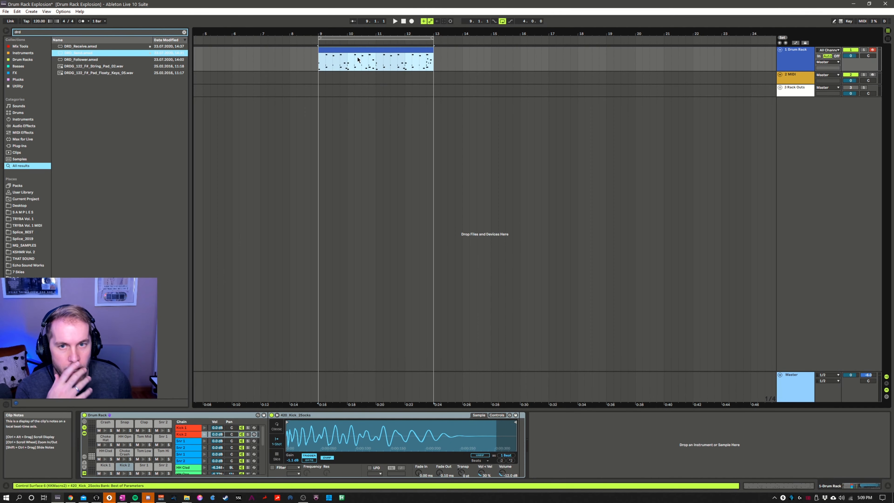
left_click(805, 79)
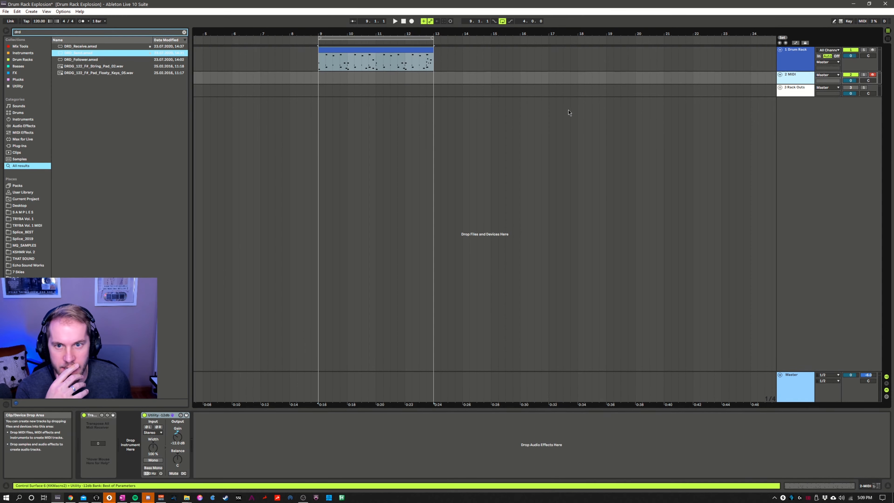
key("Delete")
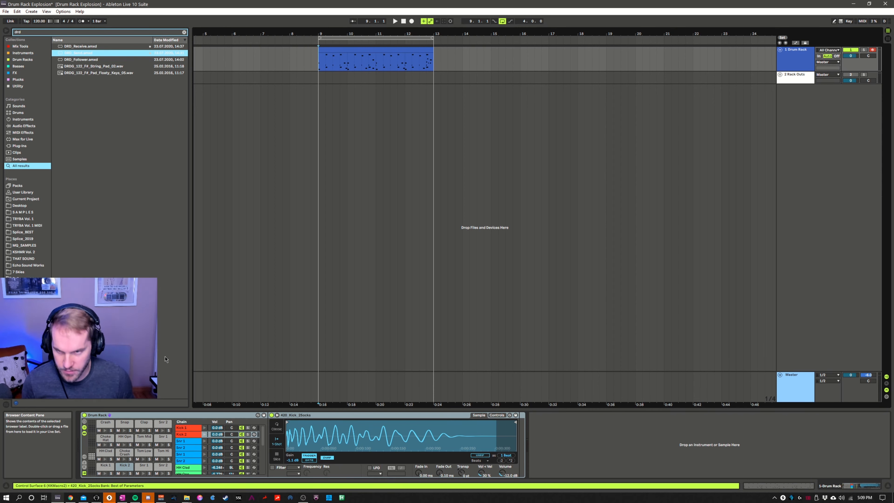
Step: Show the sends and return chains for the unfolded Drum Rack in Session View and in the Drum Rack device
key("Tab")
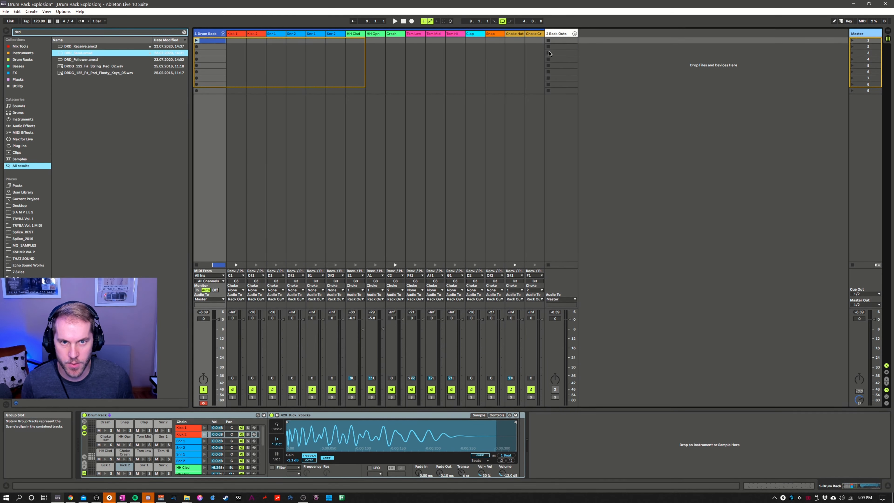
left_click(887, 379)
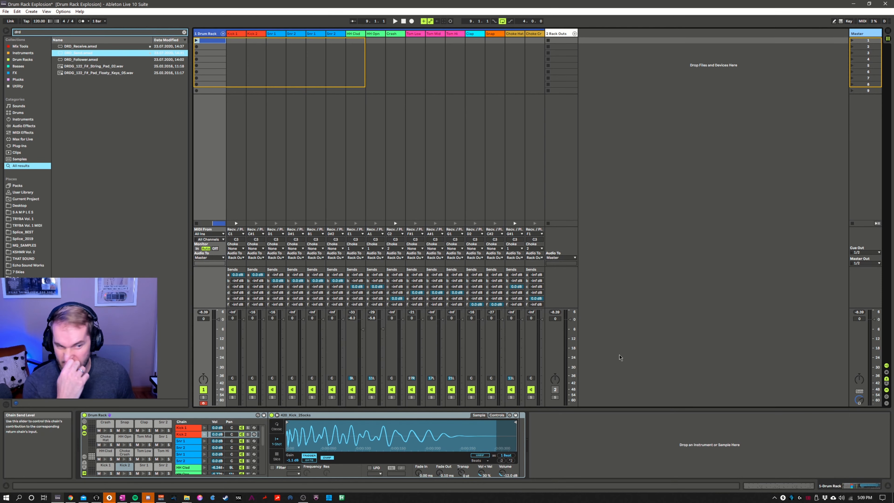
left_click(886, 384)
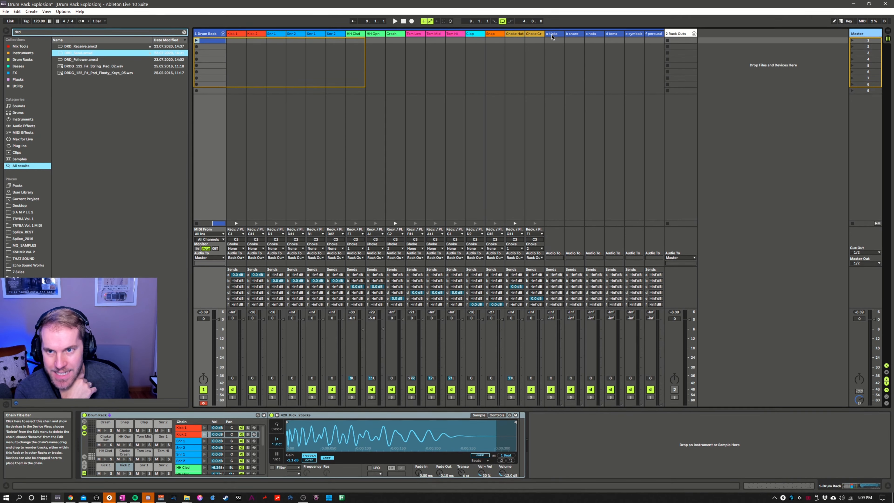
left_click(84, 463)
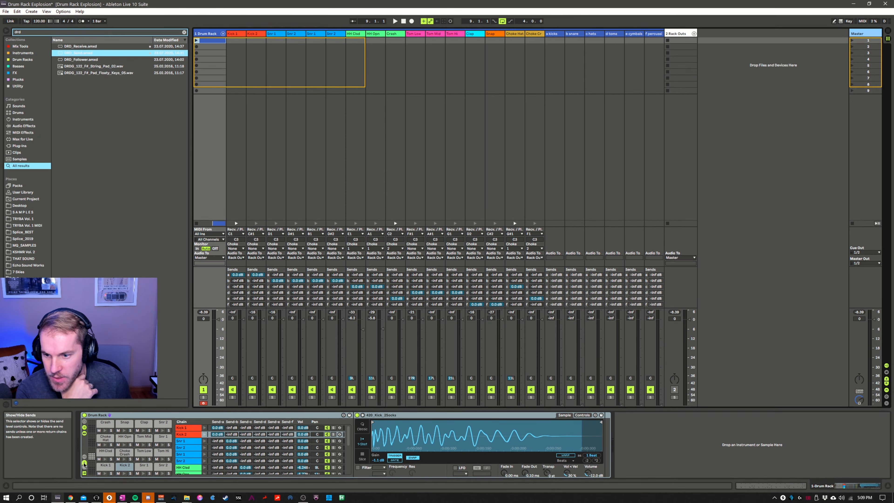
left_click(85, 470)
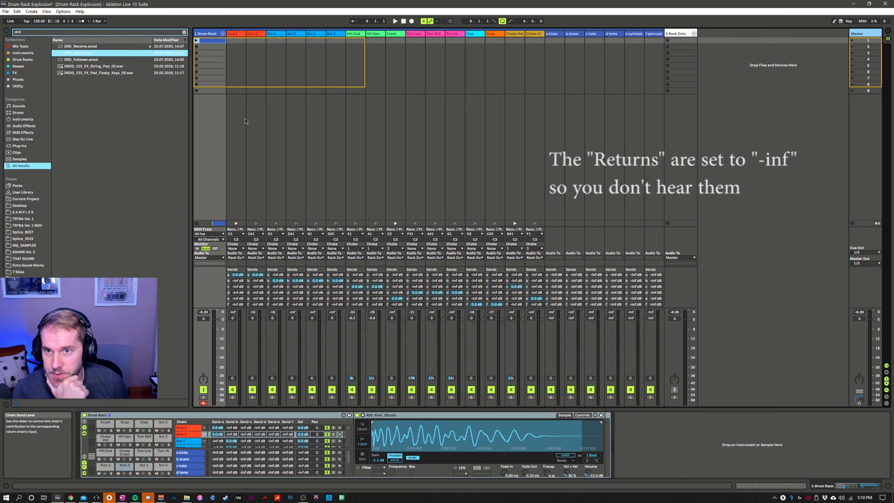
Step: Inspect how the snare and closed hi-hat chains are sent to their return chains, including the b snare return
left_click(244, 54)
left_click(207, 34)
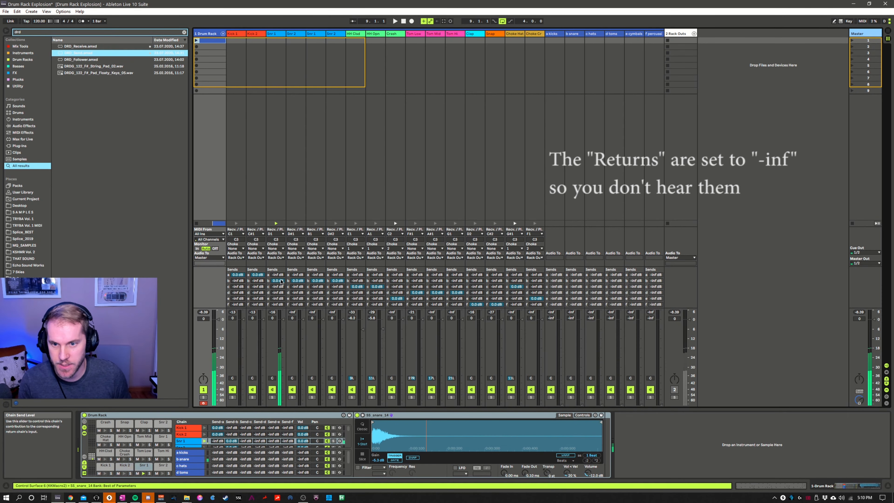
left_click(572, 34)
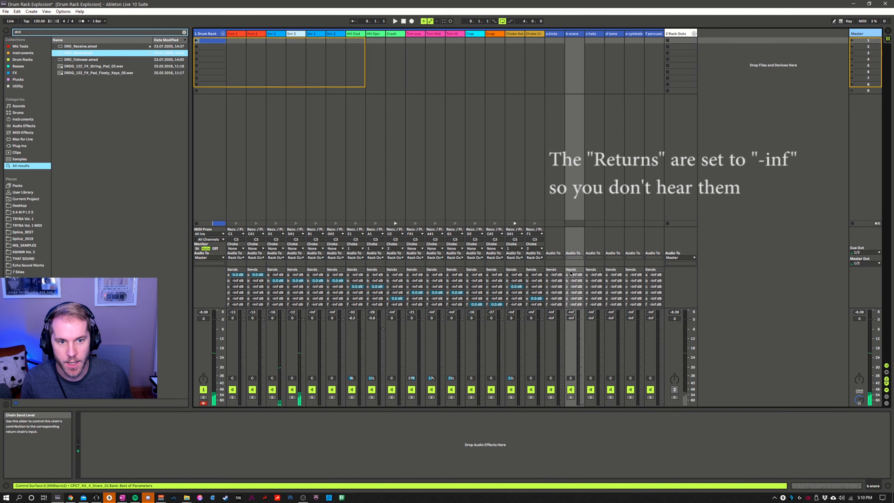
left_click(321, 35)
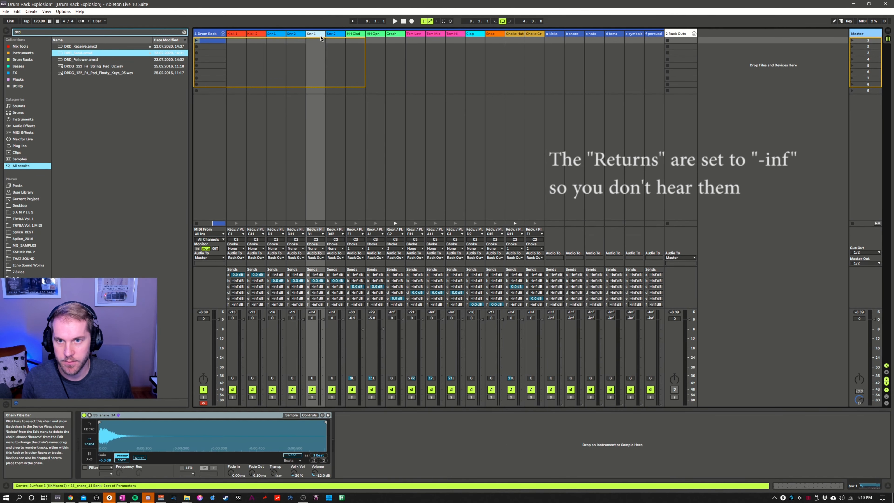
left_click(360, 35)
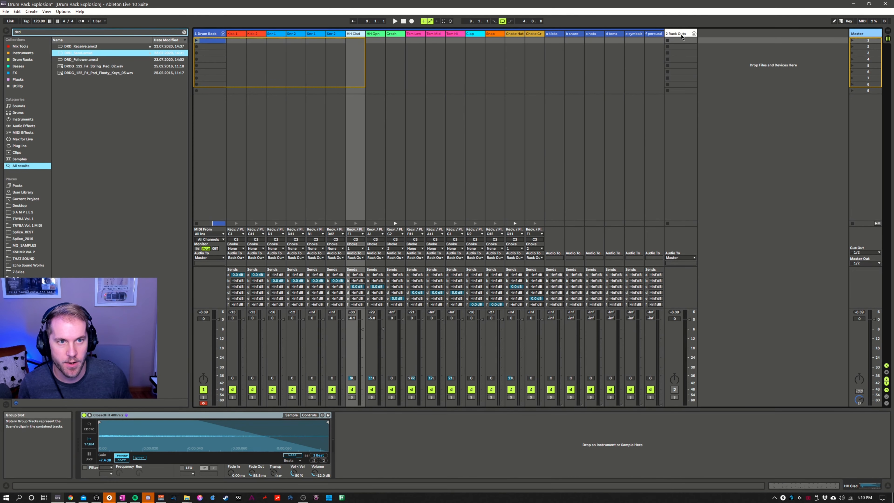
Step: Unfold the Rack Outs group in Arrangement View
key("Tab")
left_click(793, 78)
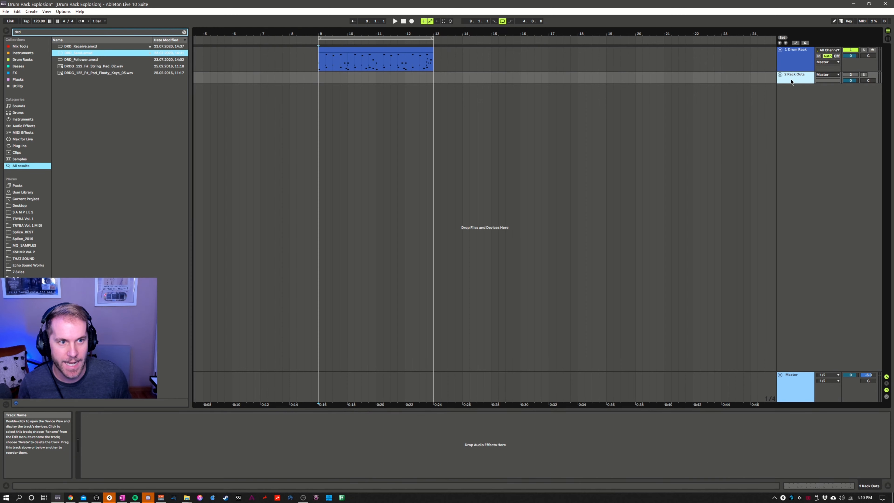
left_click(779, 75)
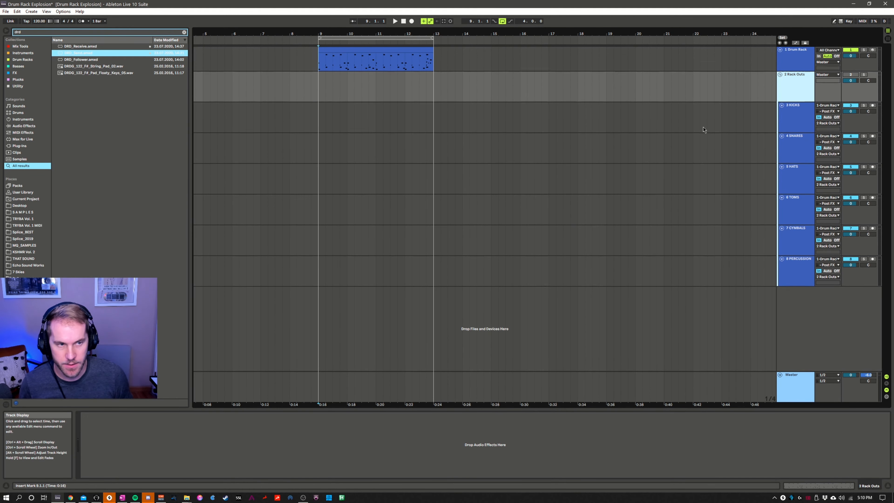
Step: Review the KICKS track's audio source choices and pick Drum Rack | a kicks | Post FX as its input channel
left_click(794, 118)
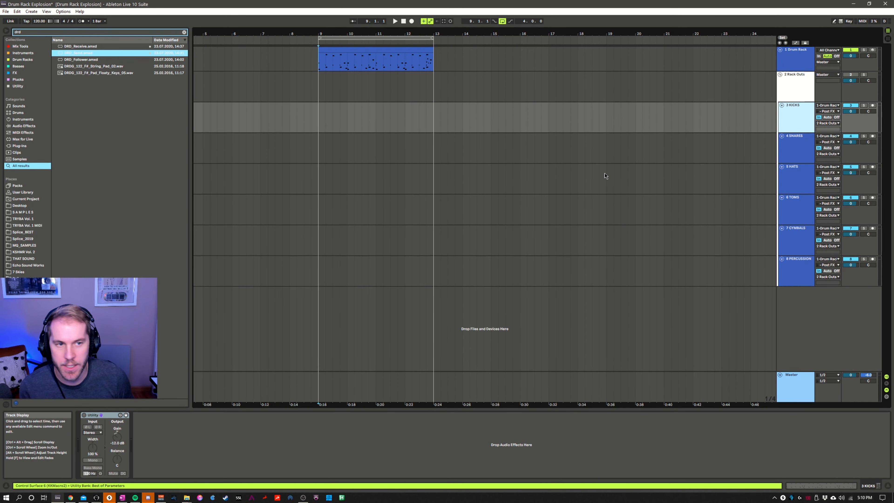
left_click(824, 106)
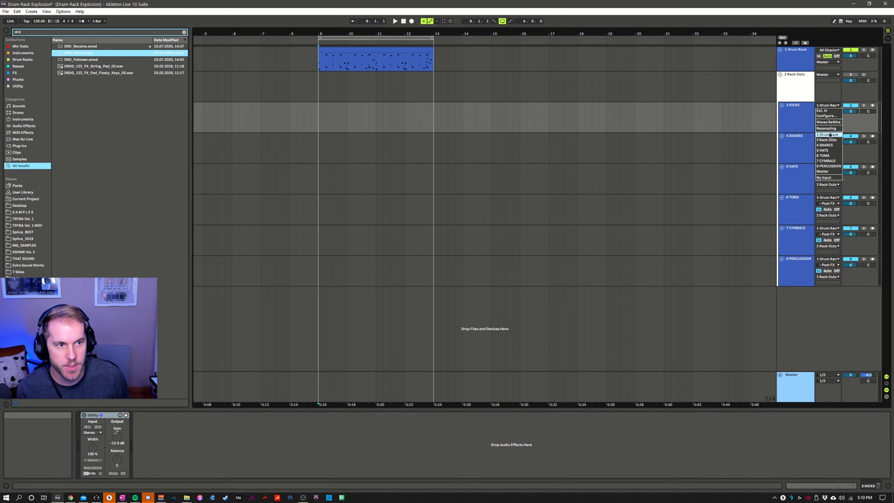
left_click(800, 65)
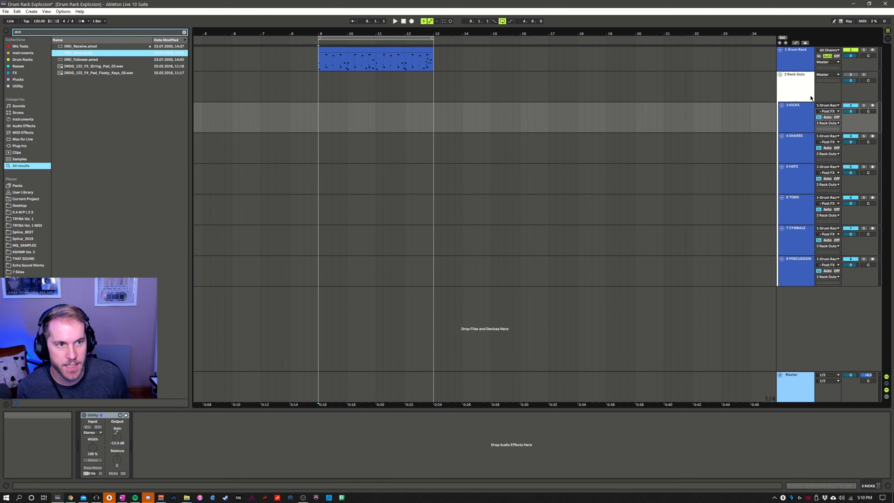
left_click(831, 112)
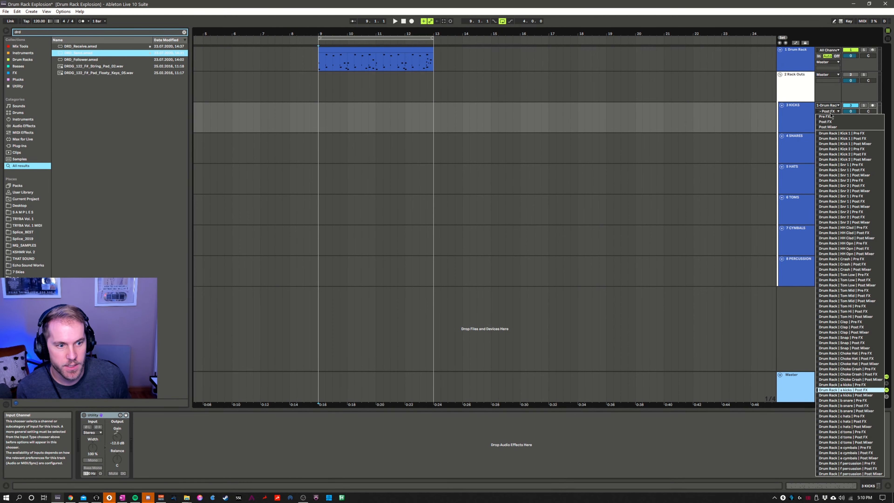
left_click(861, 390)
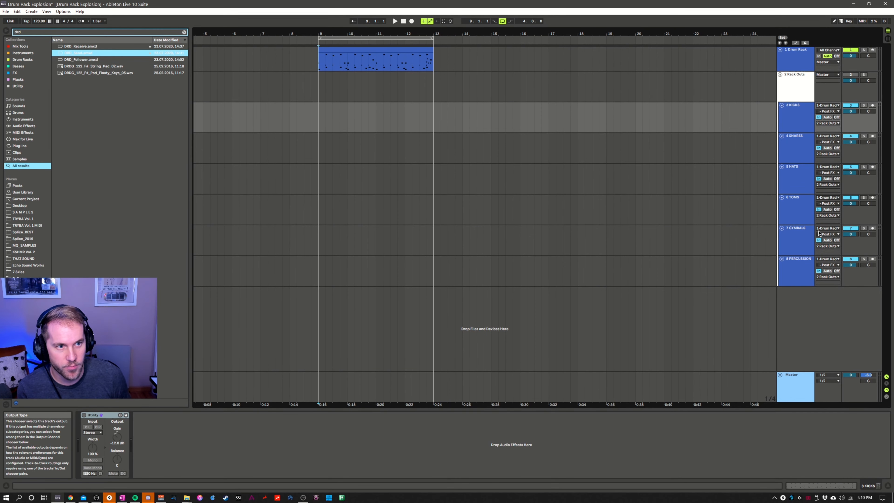
Step: Review the available output destinations of the KICKS track
left_click(828, 122)
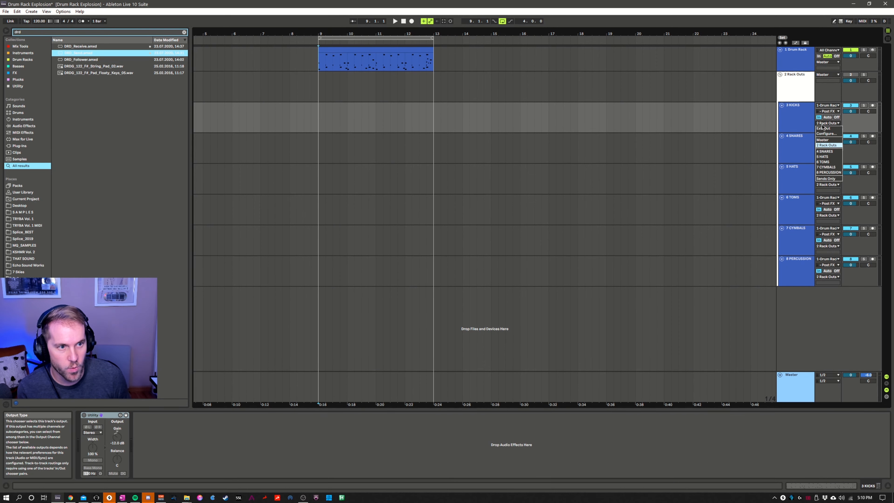
left_click(828, 123)
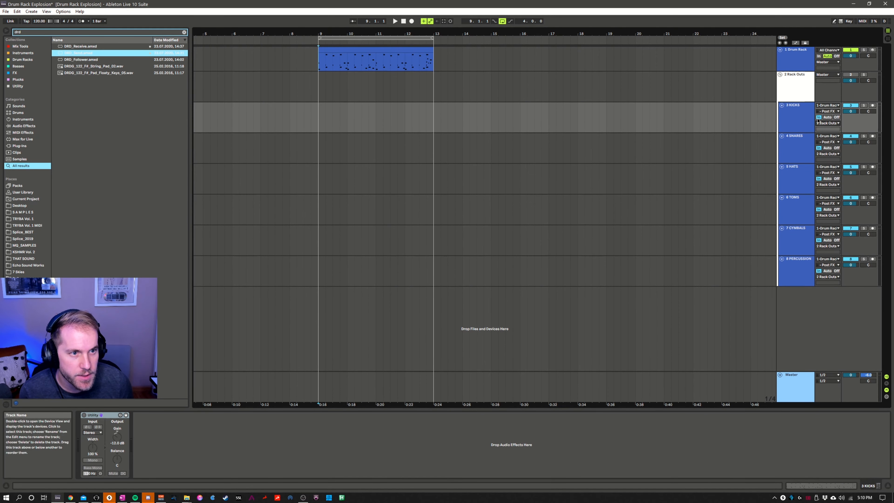
left_click(830, 124)
left_click(830, 123)
Step: Set the KICKS track's input to 1-Drum Rack and its channel to Drum Rack | a kicks | Post FX
left_click(827, 106)
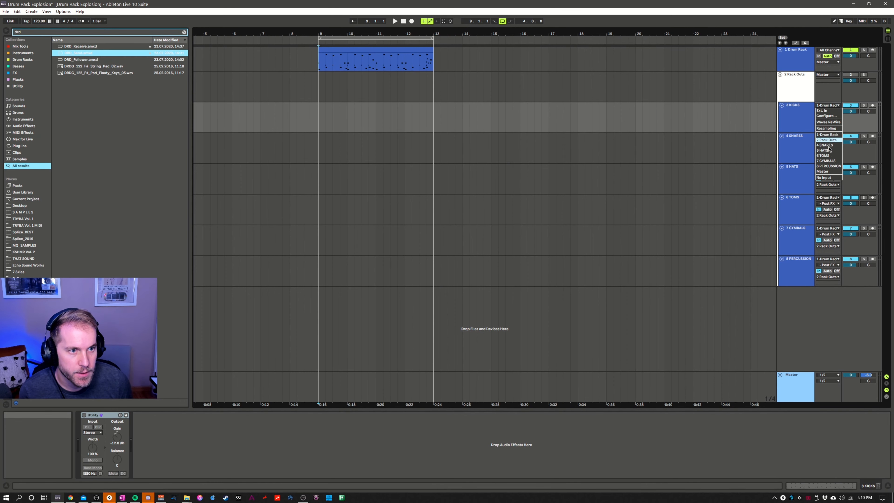
left_click(827, 134)
left_click(828, 111)
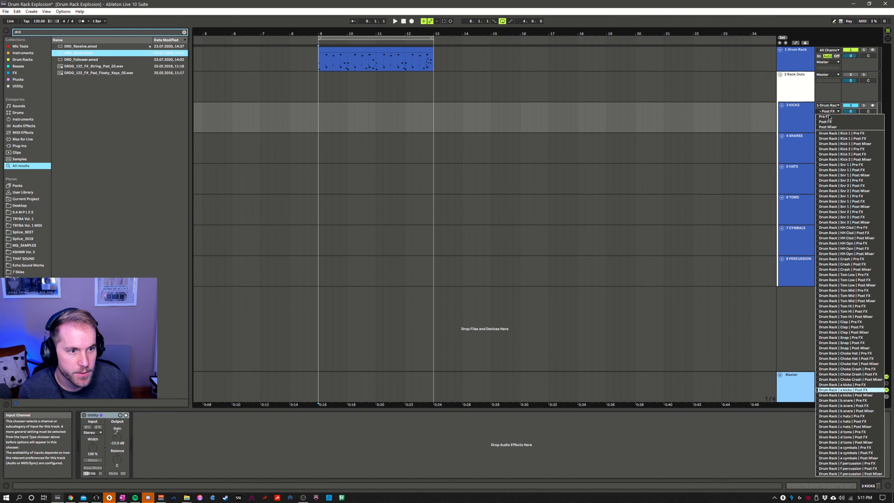
left_click(843, 390)
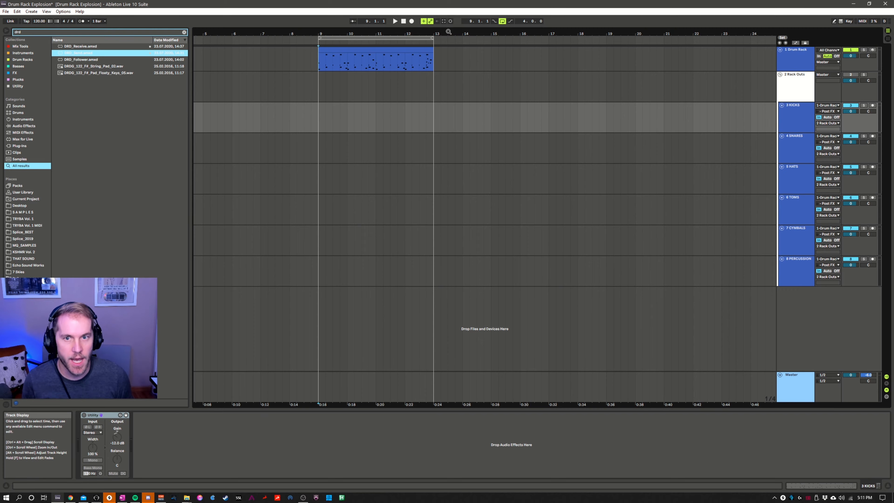
Step: Select the Drum Rack track and play its clip to check the signal reaching the Rack Outs tracks
left_click(795, 58)
key("space")
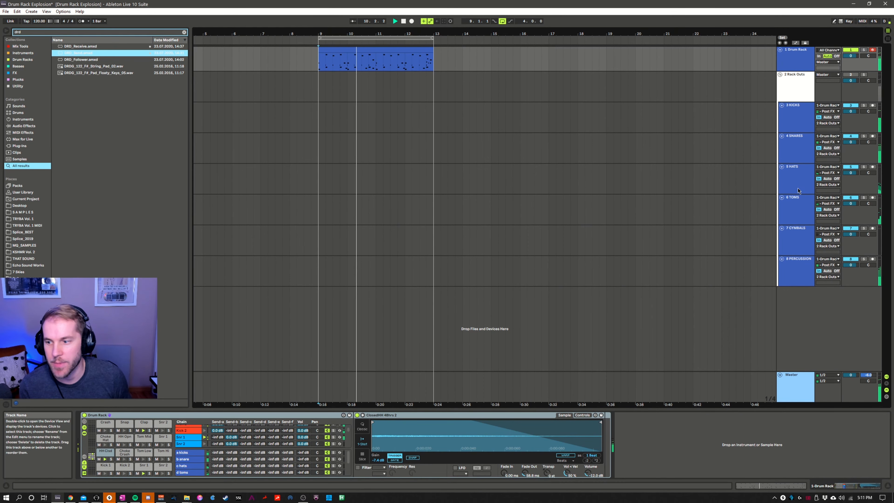
Step: Try to freeze the SNARES track
left_click(793, 150)
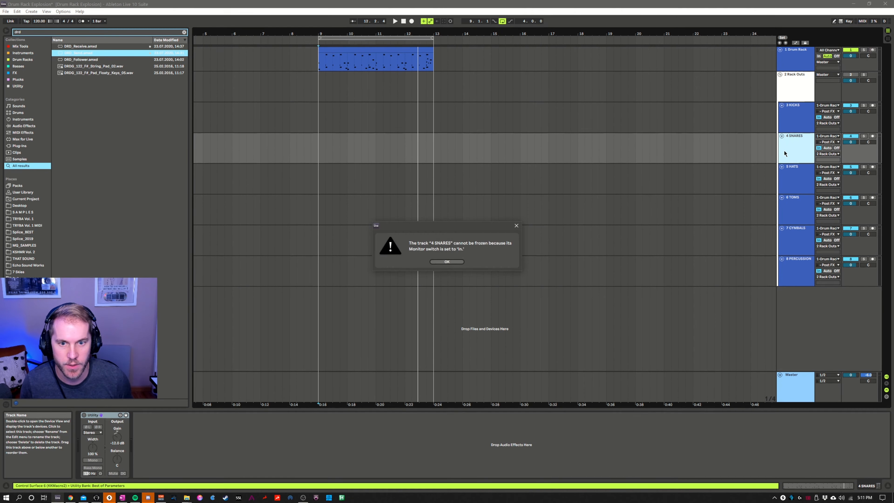
left_click(446, 262)
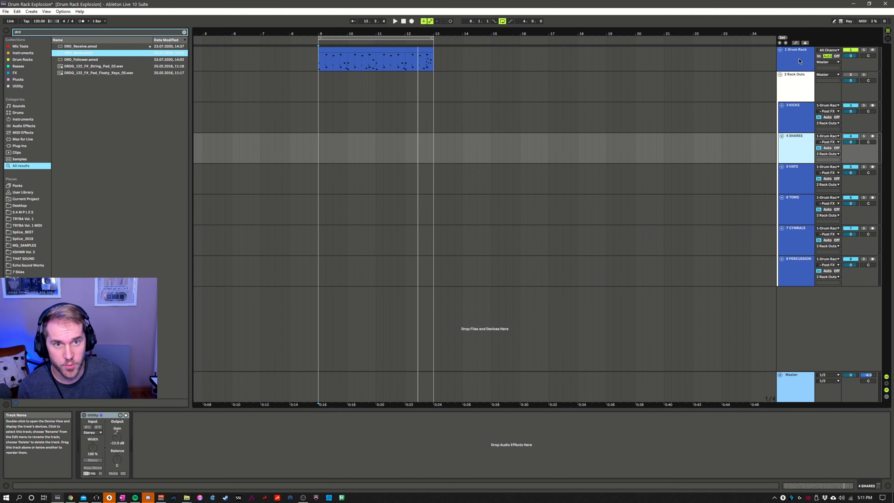
Step: Select the Drum Rack track and hide the return chains and send levels in the rack's chain list
left_click(451, 63)
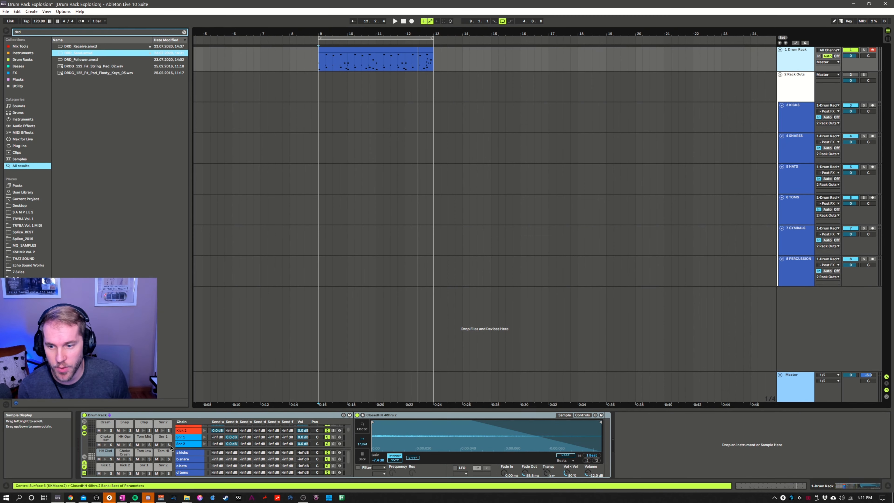
left_click(84, 473)
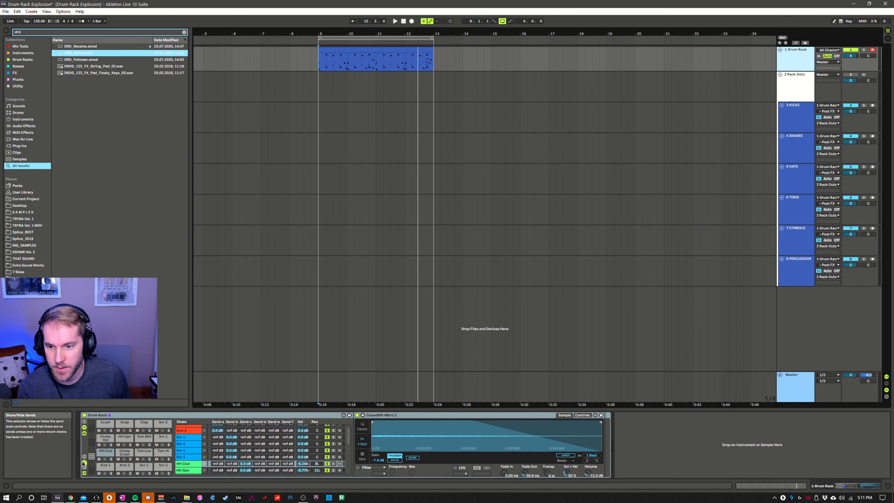
left_click(84, 467)
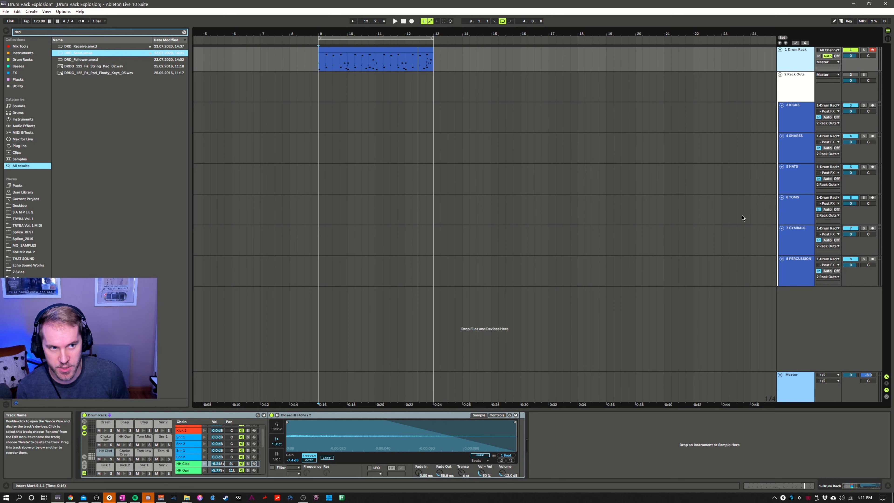
Step: Audition the clip with the Rack Outs group switched on, and switch the group off and the Drum Rack track back on
left_click(851, 75)
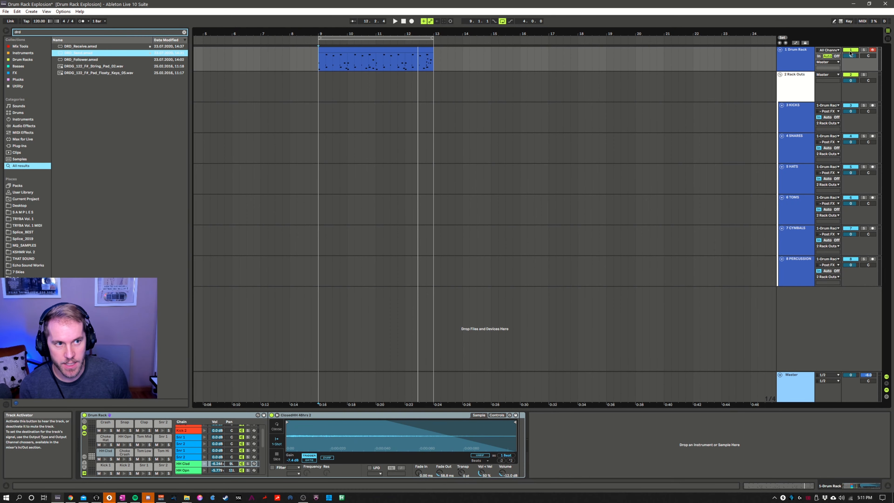
key("space")
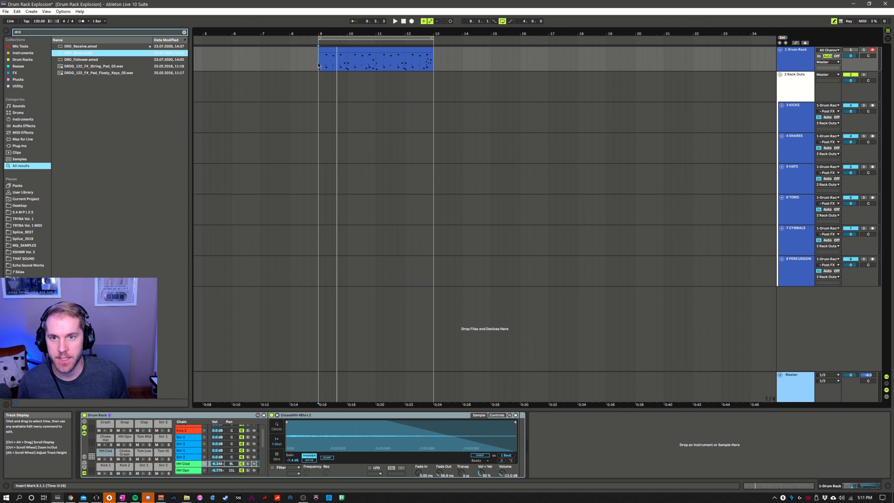
key("space")
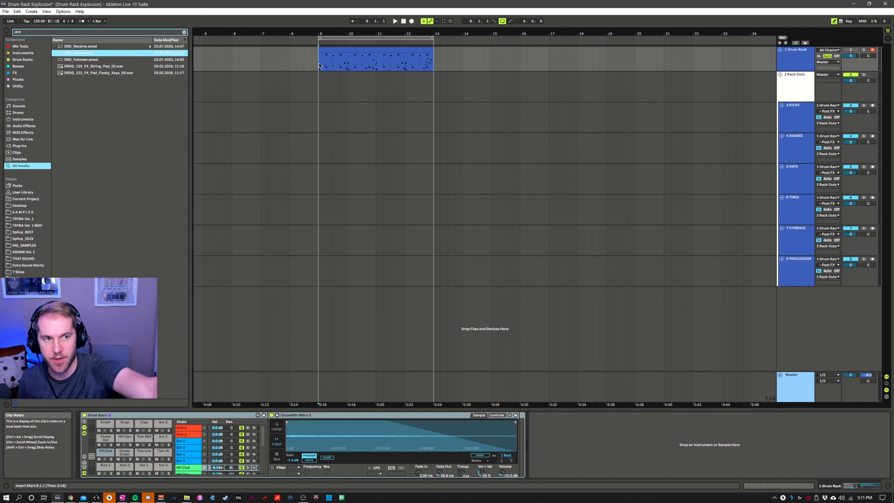
left_click(850, 76)
left_click(850, 50)
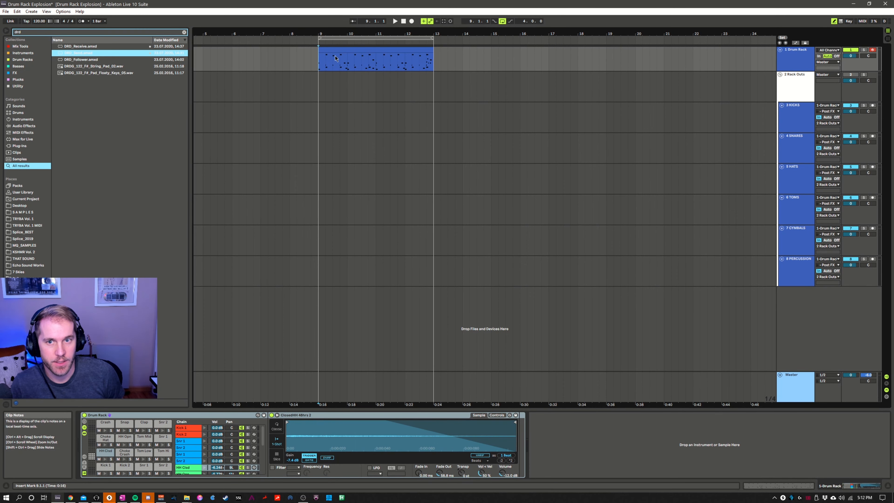
Step: Search the browser for "kick" and replace the Kick 1 pad's sample with a kick sample from the results
left_click(414, 63)
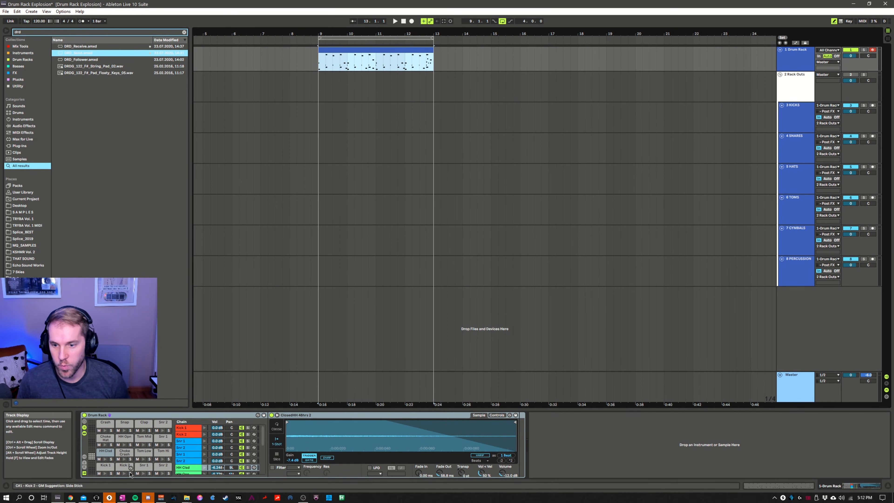
left_click(104, 468)
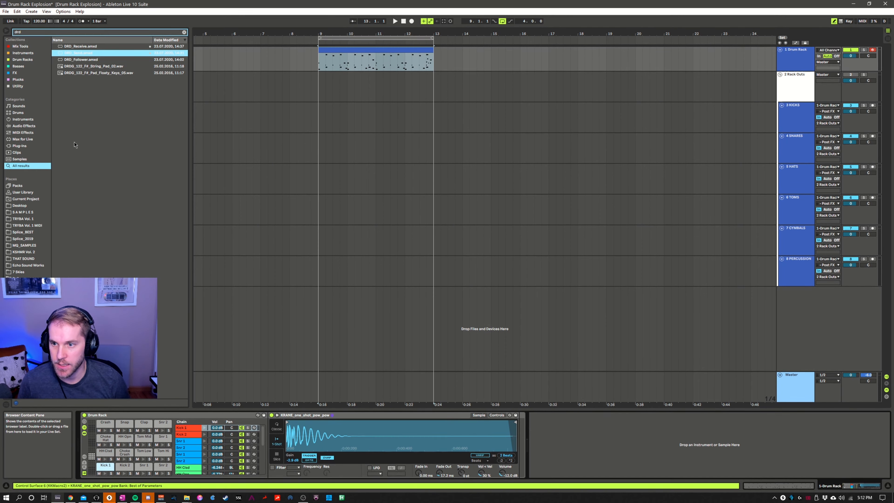
key("ctrl+f")
type("kick")
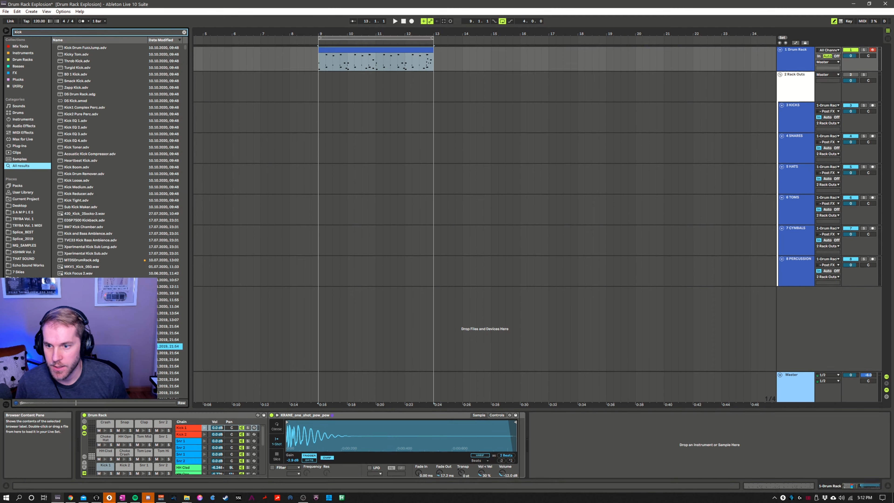
left_click_drag(88, 347, 347, 432)
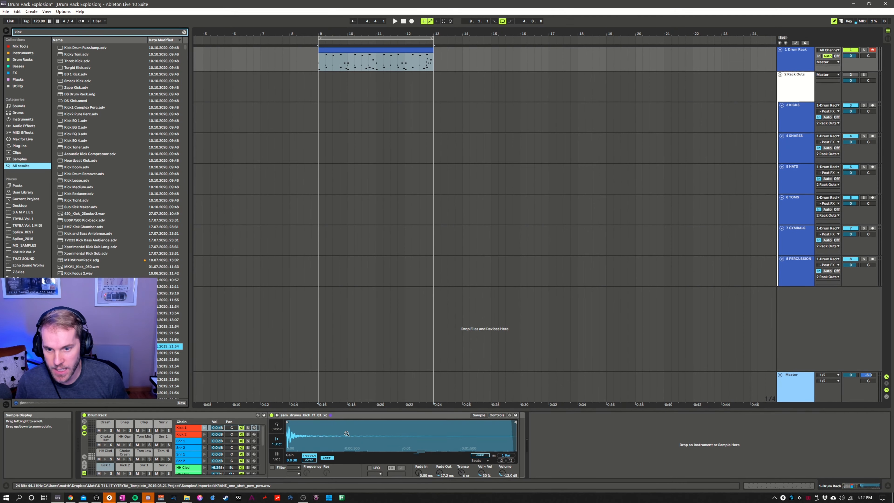
Step: Show the rack's chain sends, and swap the Kick 1 pad for a fresh one by deleting it and loading a kick sample there
left_click(84, 463)
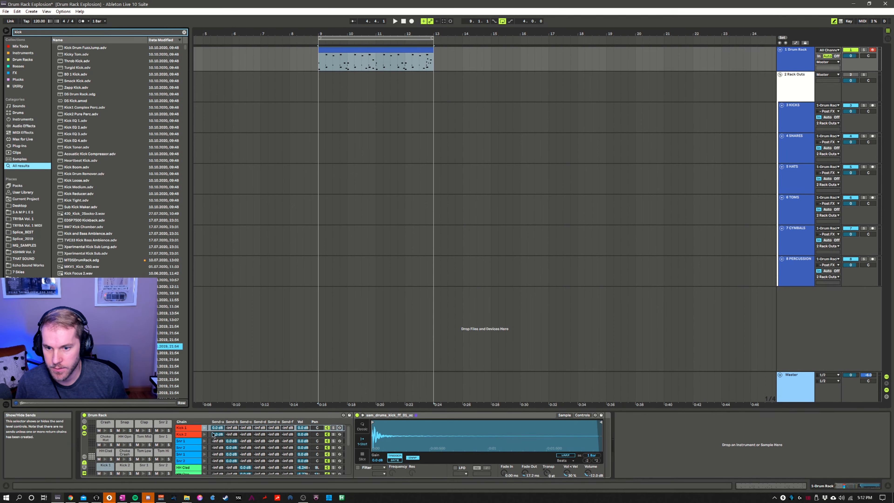
left_click(100, 466)
key("Delete")
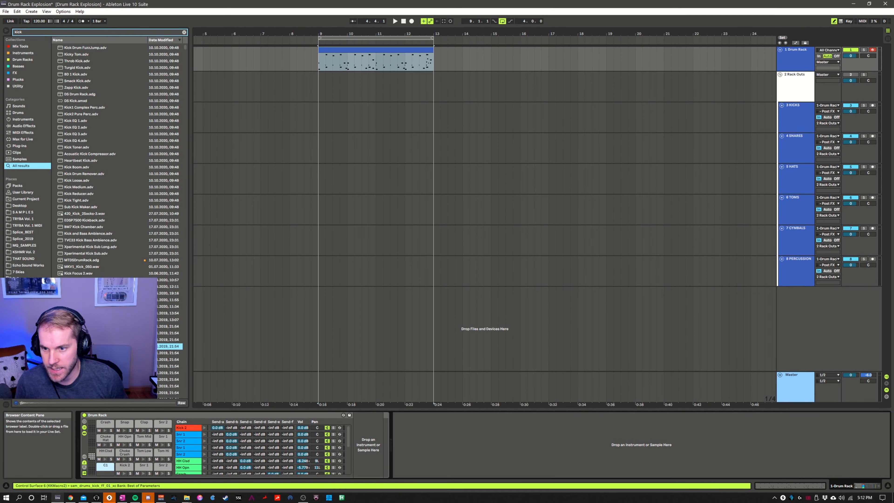
left_click_drag(100, 465, 100, 465)
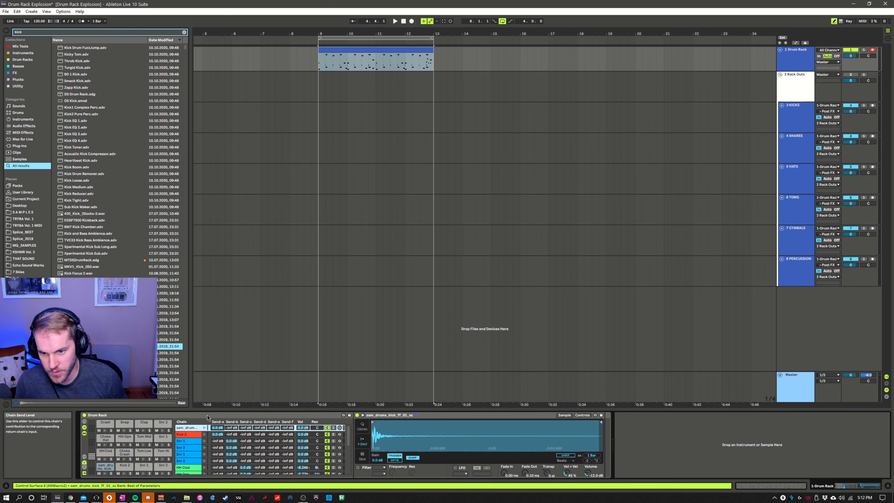
Step: Replace the sample on the newly loaded kick pad with Kick Focus 2.wav
left_click(79, 273)
left_click_drag(79, 274, 415, 430)
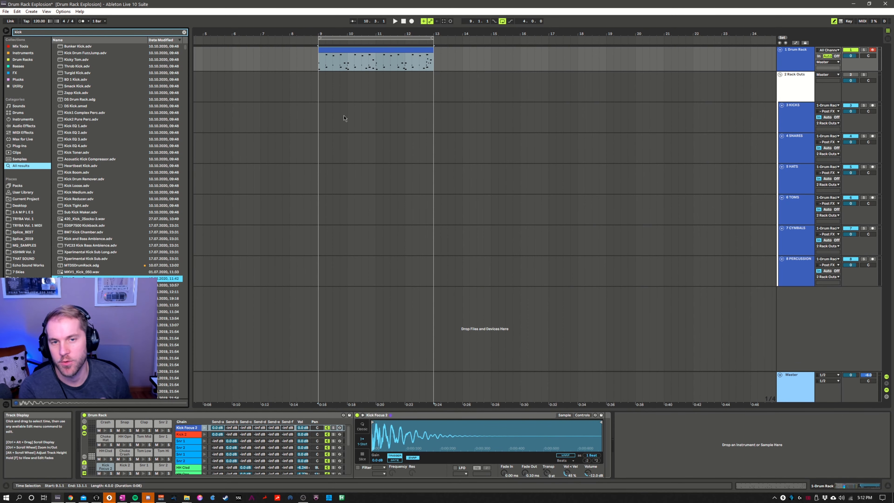
Step: Place the insert marker at the start of the Drum Rack clip and open the Export Audio/Video settings
left_click(317, 61)
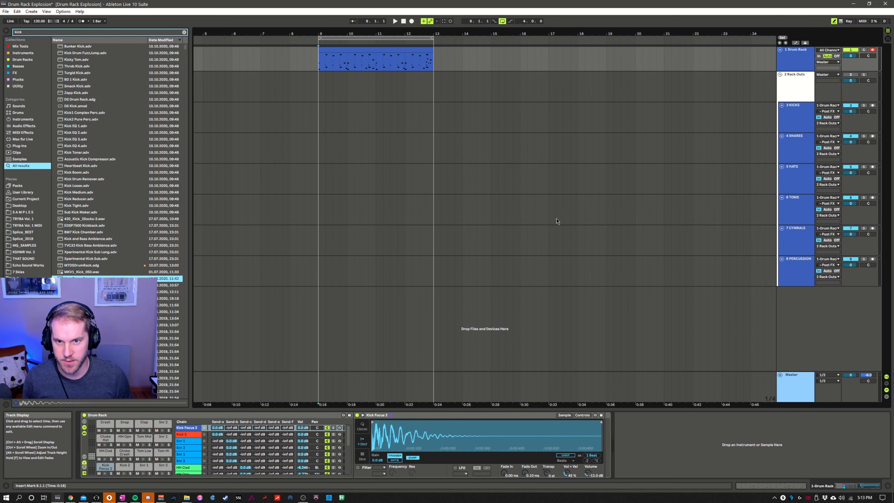
key("ctrl+shift+r")
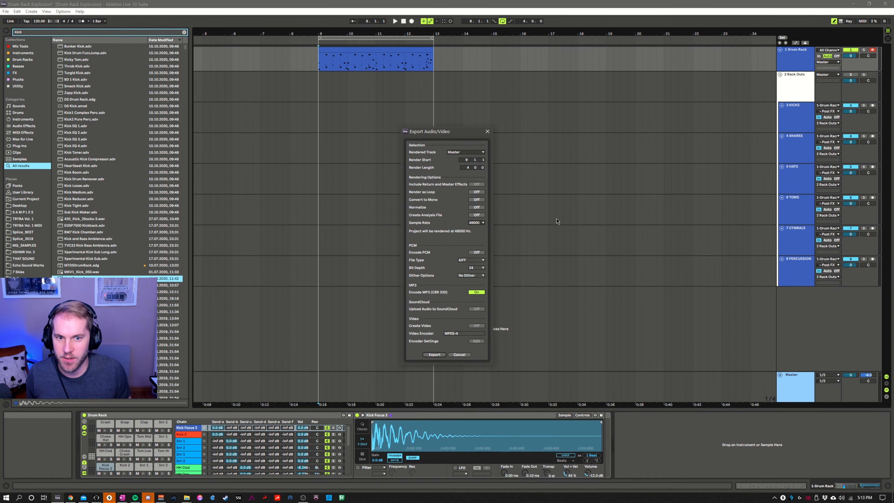